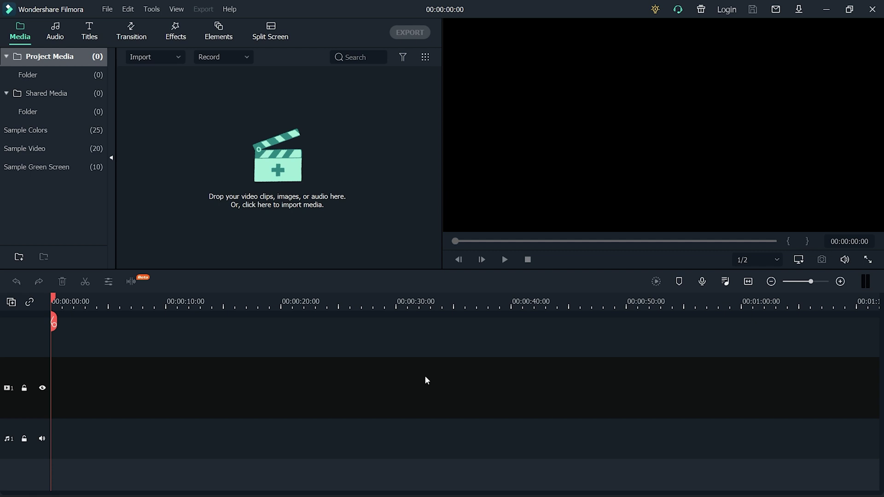
Open File > Preferences and browse the Folders, Editing, Save and Performance tabs before returning to General.
click(108, 9)
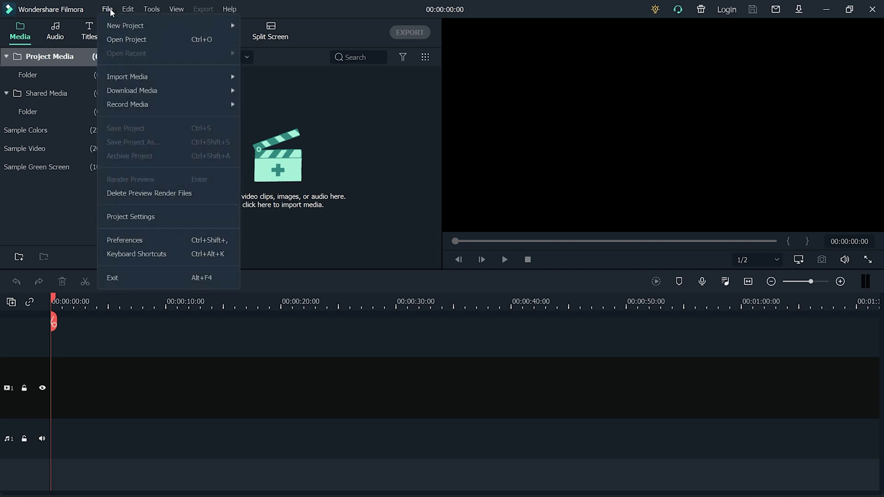
click(154, 240)
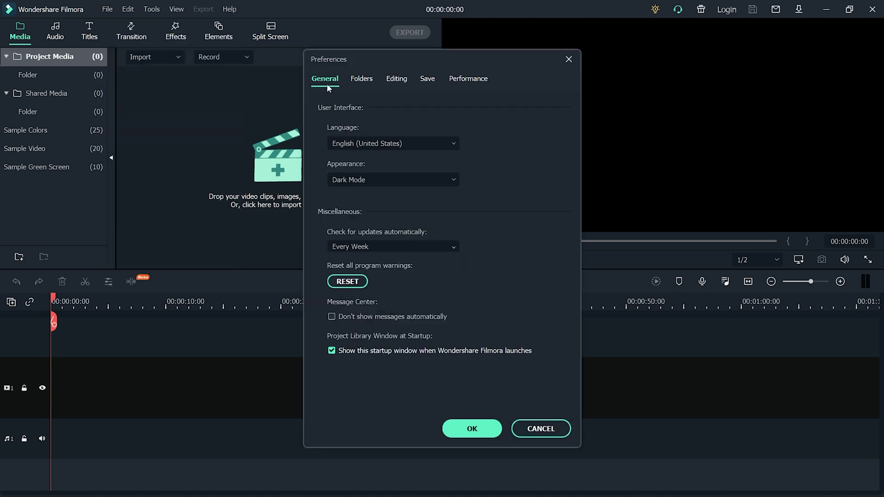
click(359, 79)
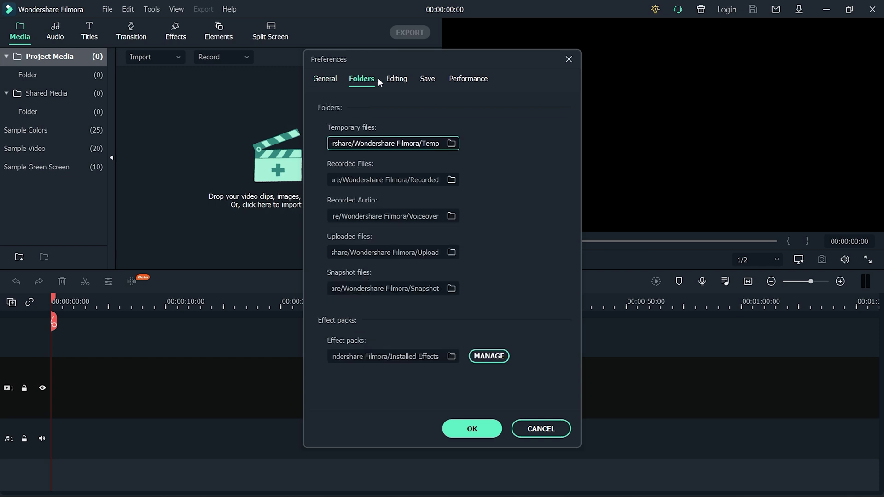
click(396, 79)
click(428, 81)
click(459, 85)
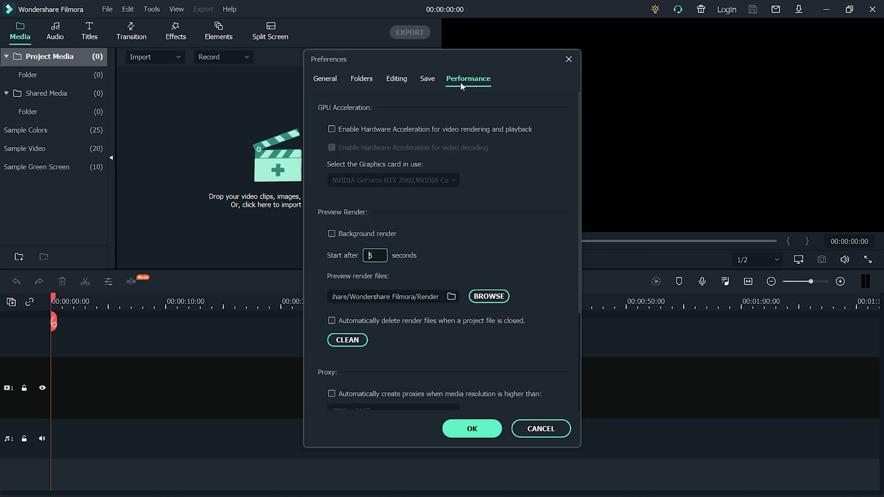
click(324, 81)
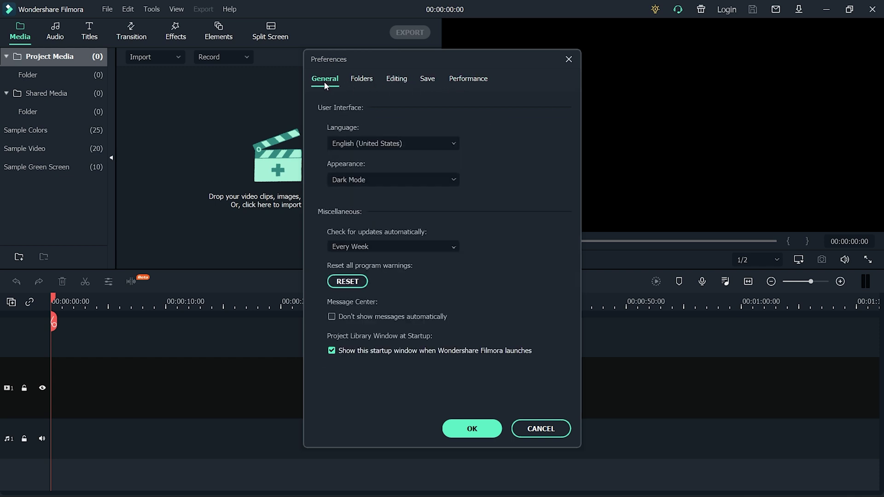
Confirm the language stays English (United States) and the appearance stays Dark Mode.
click(428, 145)
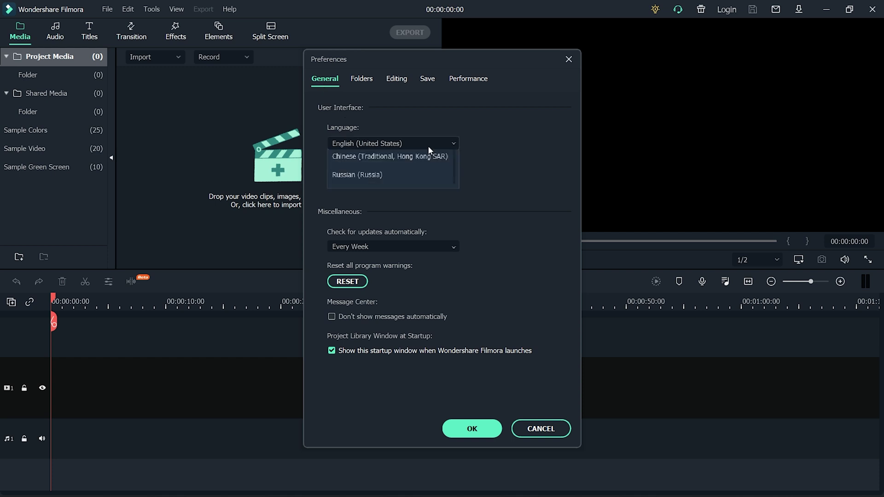
scroll(454, 218, down, 3)
scroll(454, 217, up, 3)
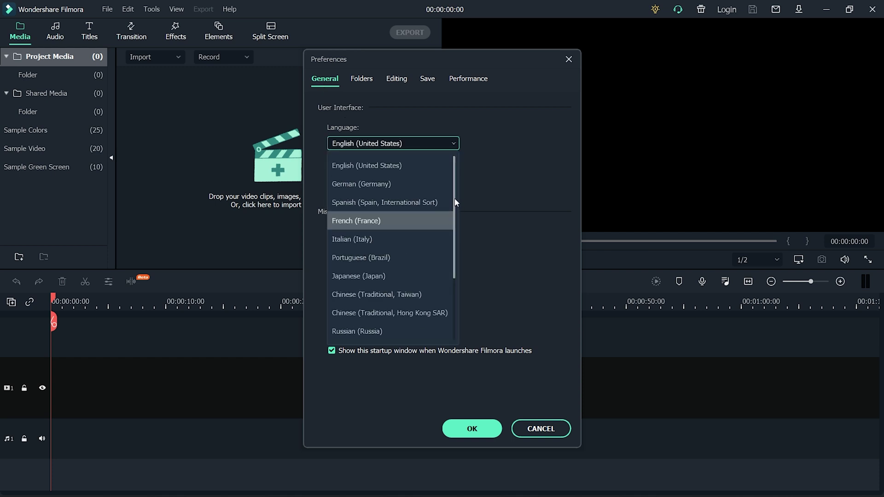
key(Escape)
click(425, 184)
click(427, 185)
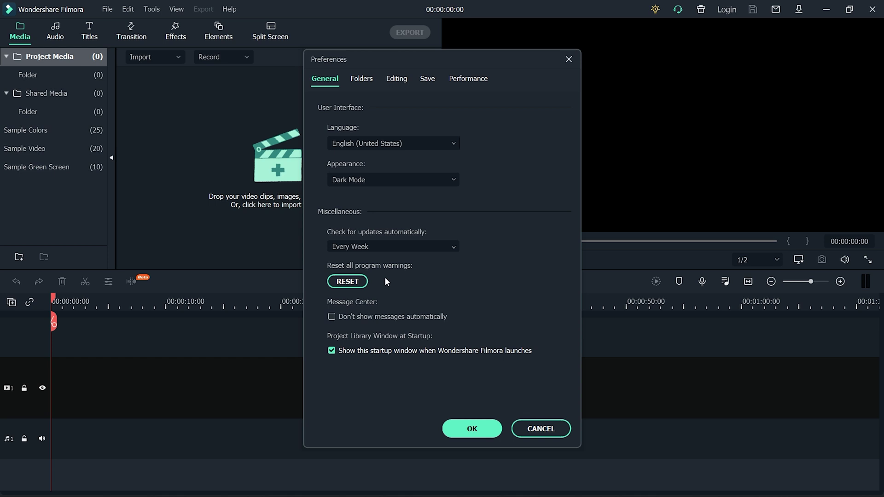
Keep update checks at Every Week and set the Temporary files folder to Desktop.
click(359, 244)
click(429, 244)
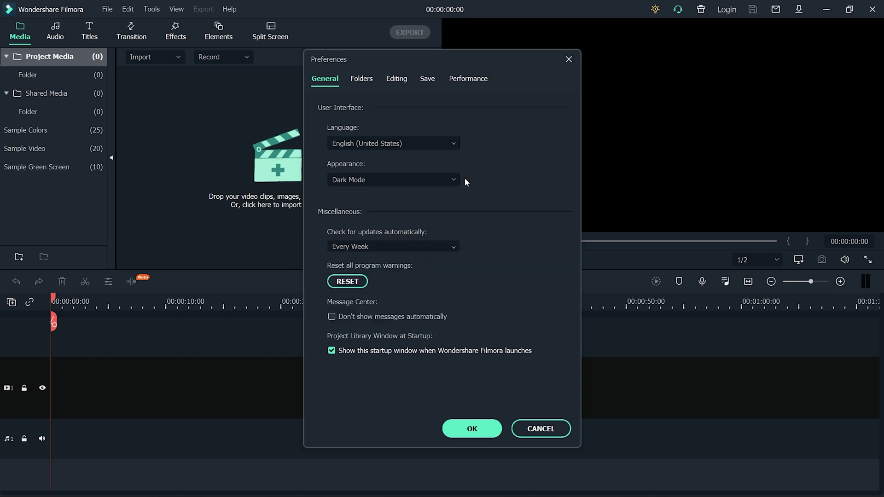
click(373, 81)
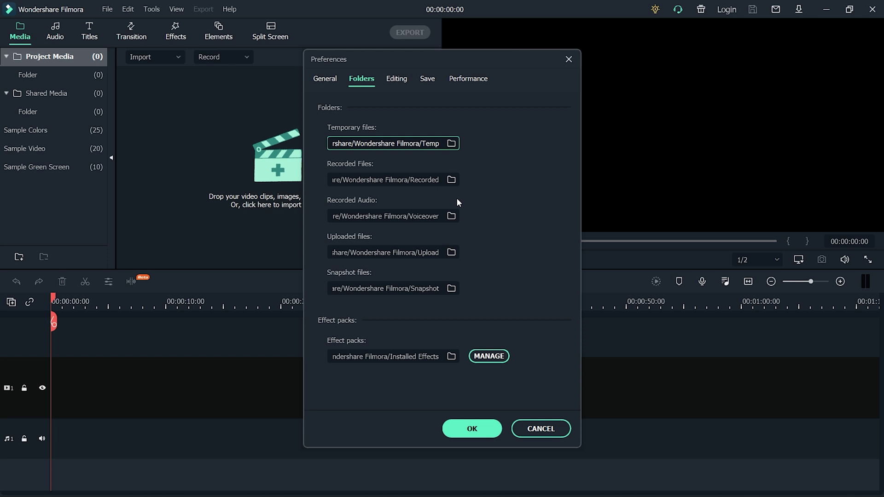
click(452, 144)
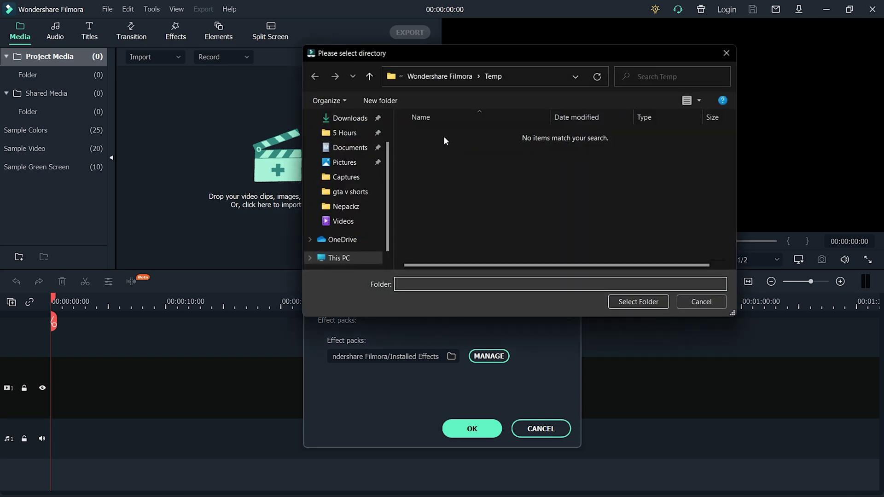
scroll(385, 180, down, 1)
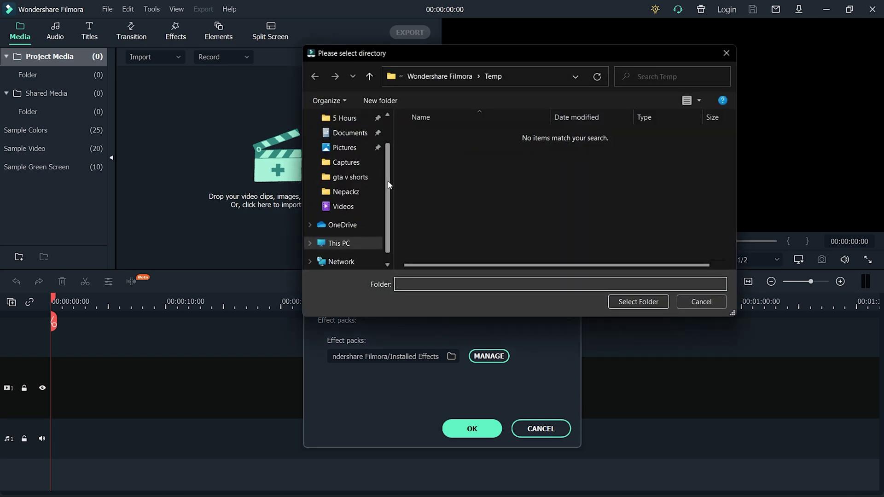
scroll(382, 203, up, 3)
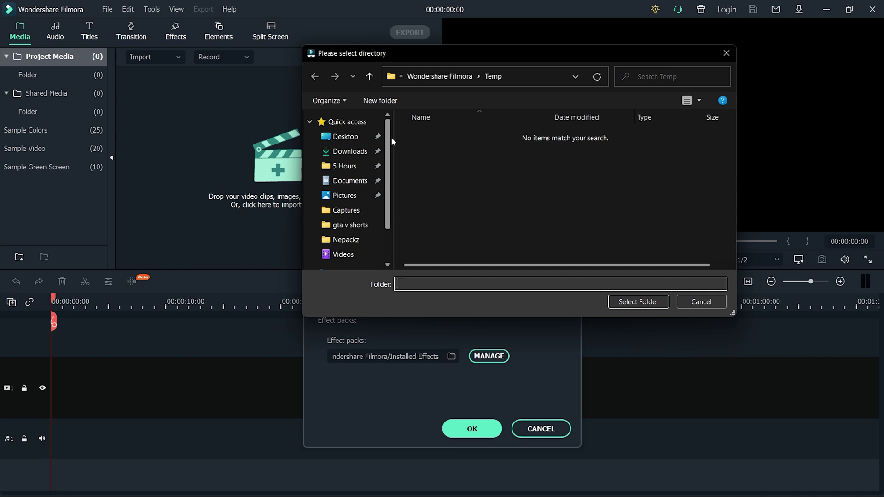
click(343, 138)
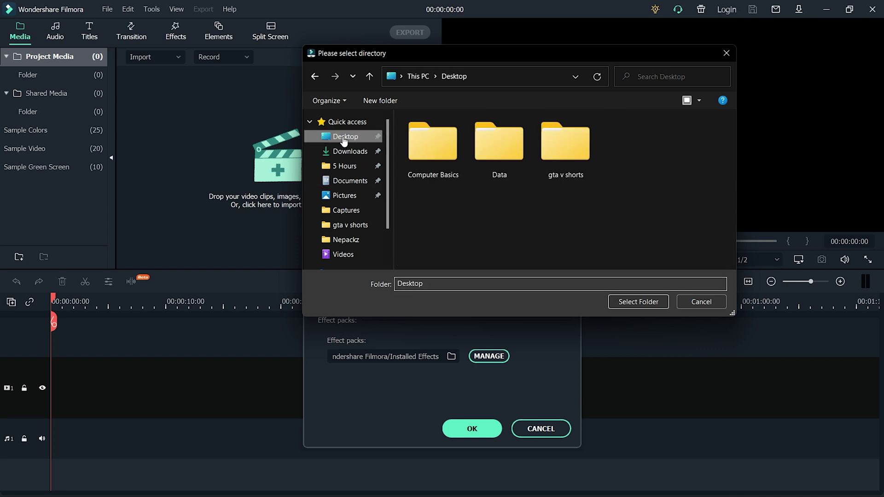
click(638, 302)
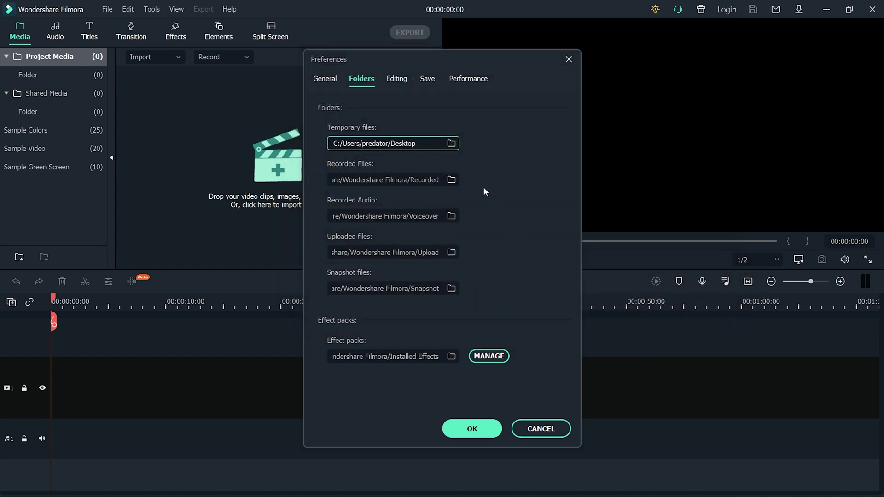
Review the 2.00 s transition and 5.00 s photo durations, then place Screenshot (1) at the start of track 1.
click(398, 81)
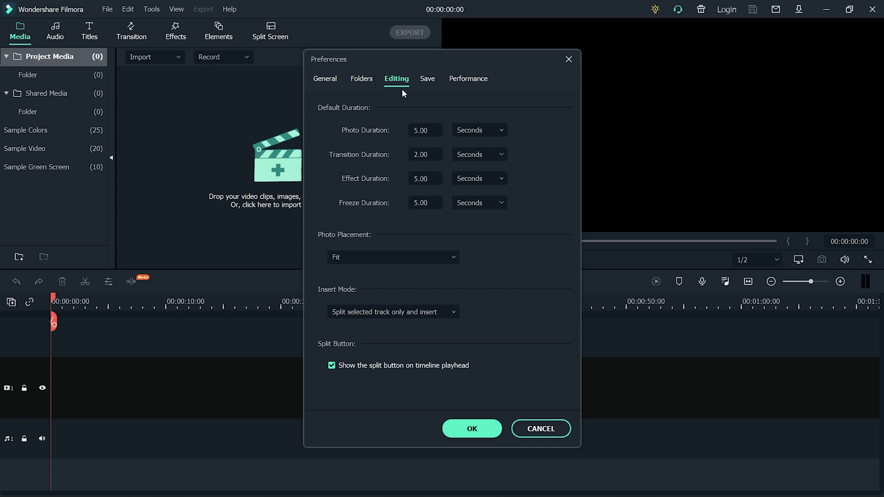
click(426, 157)
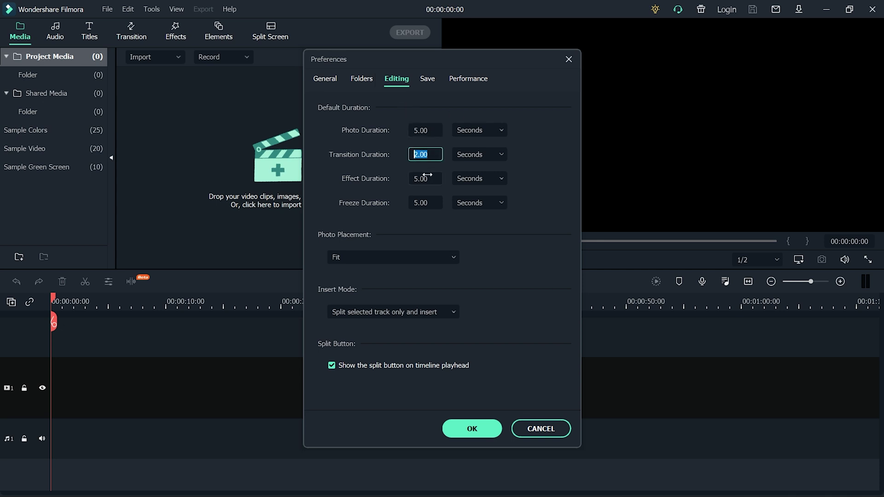
click(367, 205)
click(421, 130)
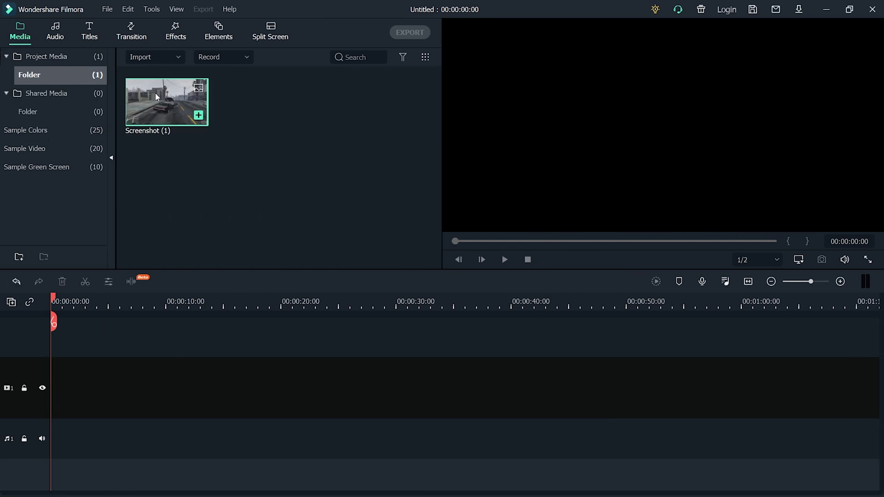
drag(156, 94, 46, 385)
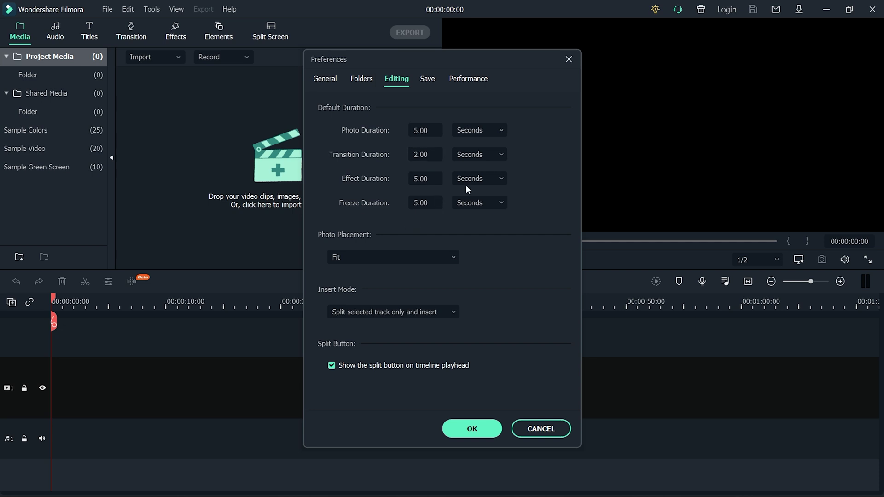
Try Crop to Fit and Pan & Zoom photo placement, revert to Fit, and add the Capture image to track 2.
click(415, 258)
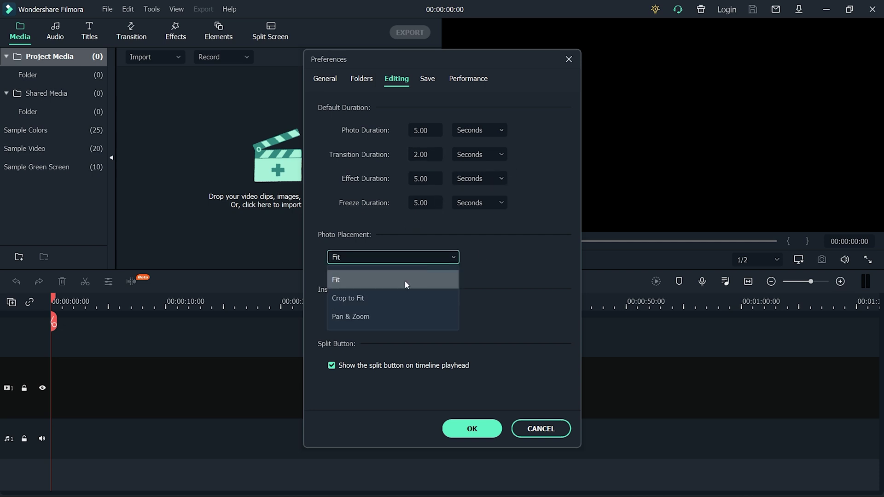
click(395, 297)
click(408, 260)
click(398, 316)
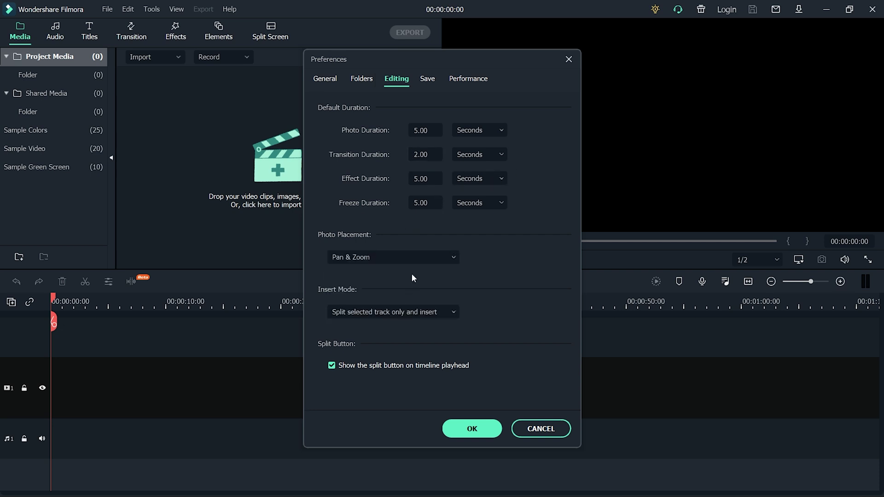
click(416, 256)
click(408, 279)
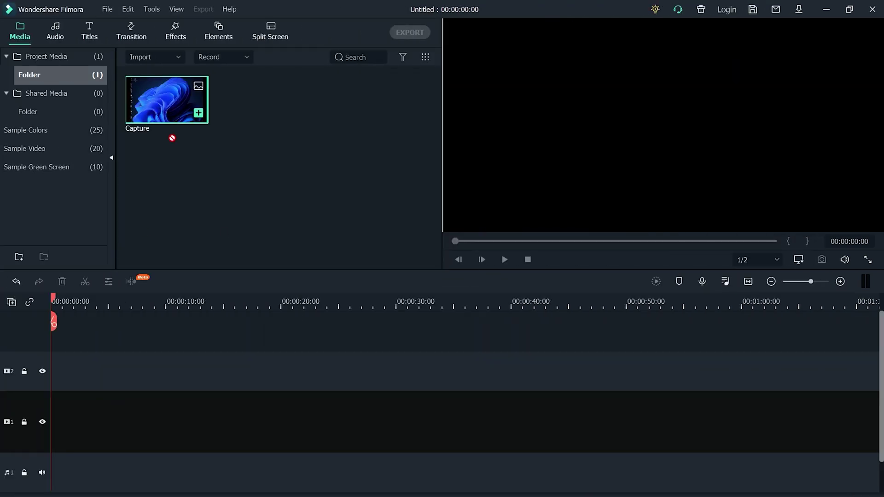
drag(171, 137, 31, 414)
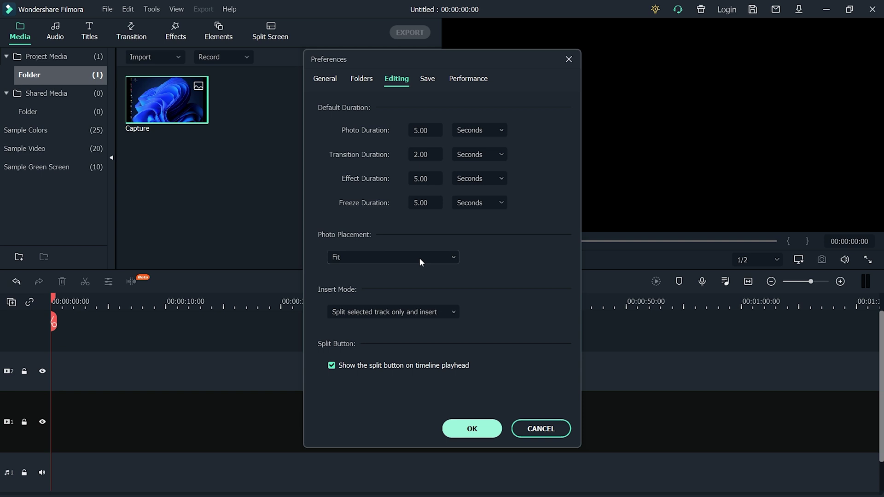
Set Photo Placement to Crop to Fit and apply the preferences.
click(419, 258)
click(364, 298)
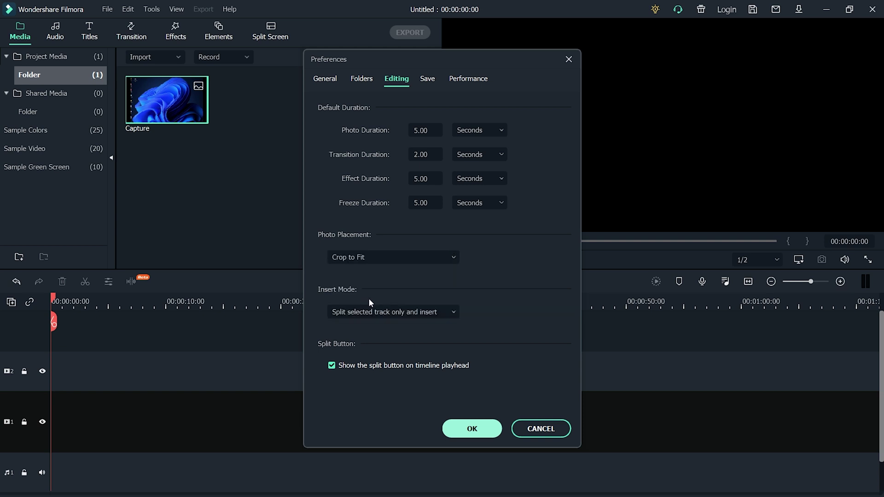
click(479, 431)
Place the Capture image and Screenshot (1) on track 1 and preview their playback.
drag(166, 100, 38, 396)
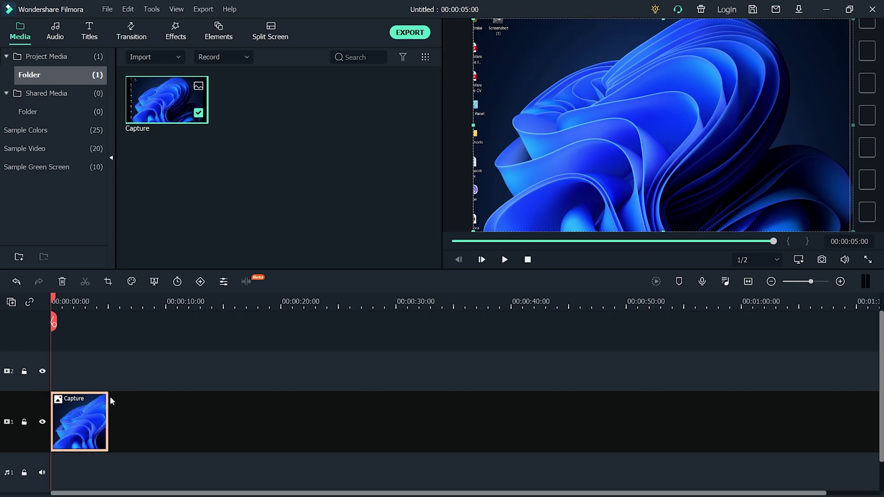
double_click(159, 90)
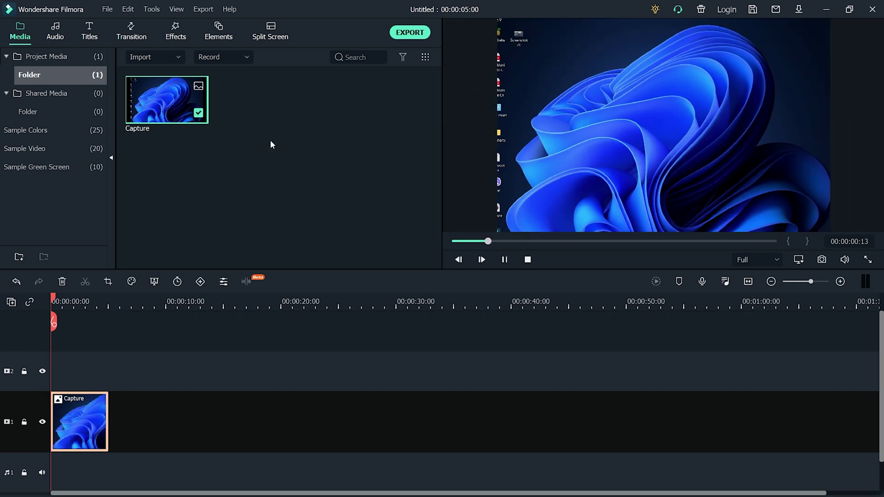
click(504, 260)
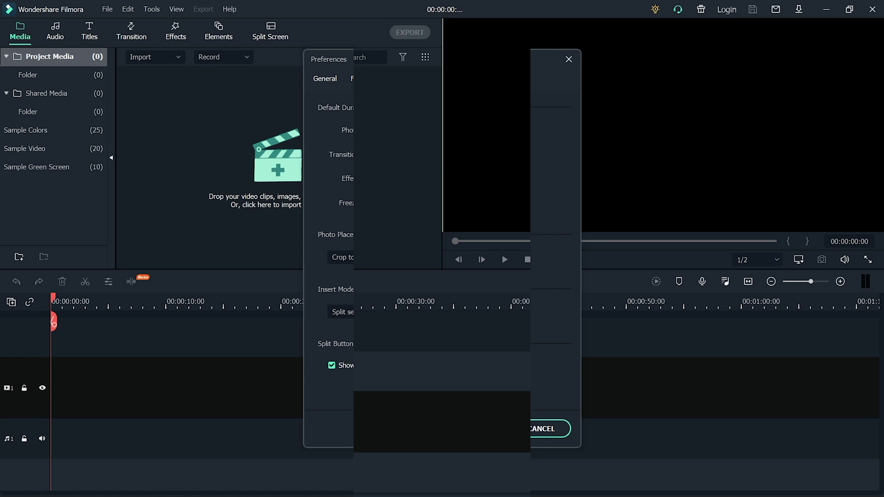
drag(166, 99, 50, 411)
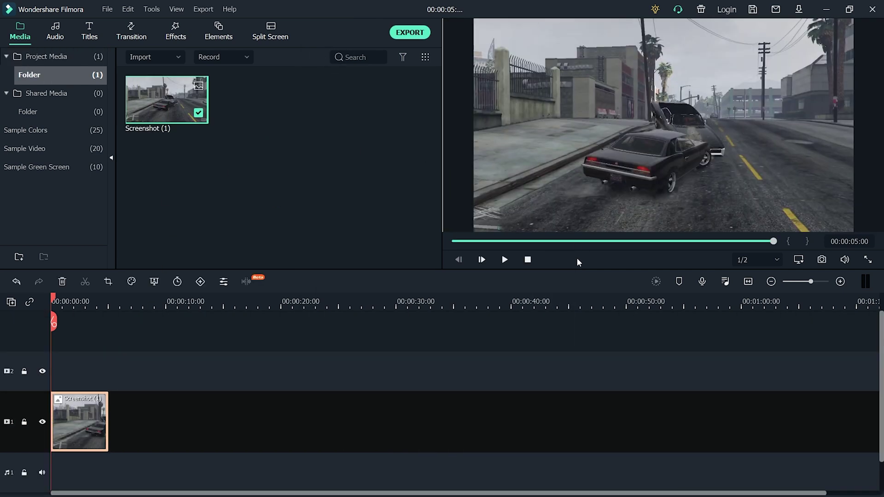
click(505, 260)
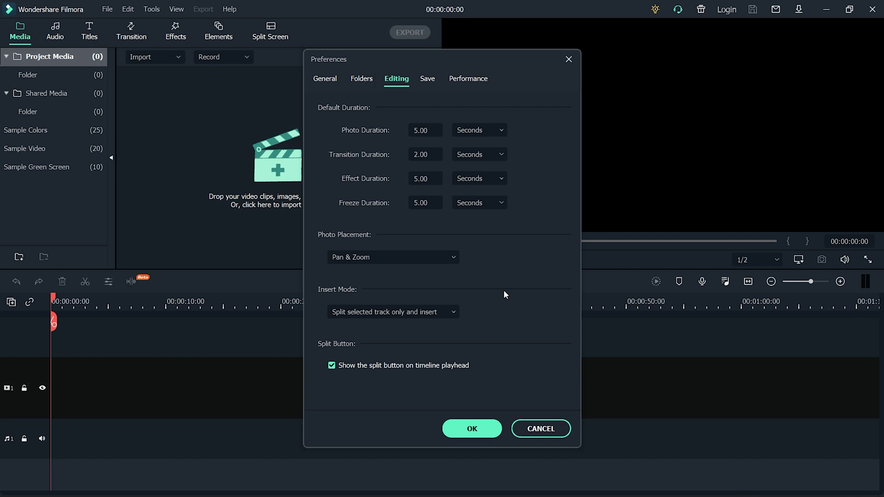
Back up the project every 5 minutes, keeping the current backup and default project folders.
click(428, 80)
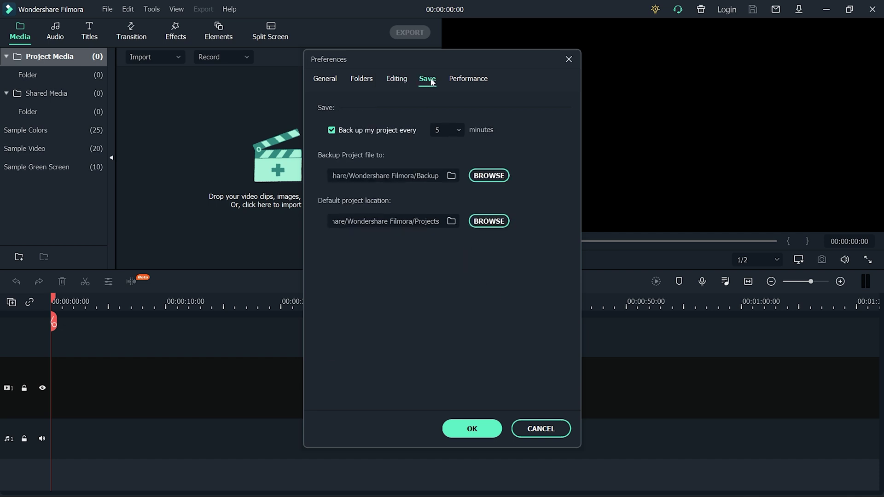
click(459, 130)
click(440, 247)
click(450, 177)
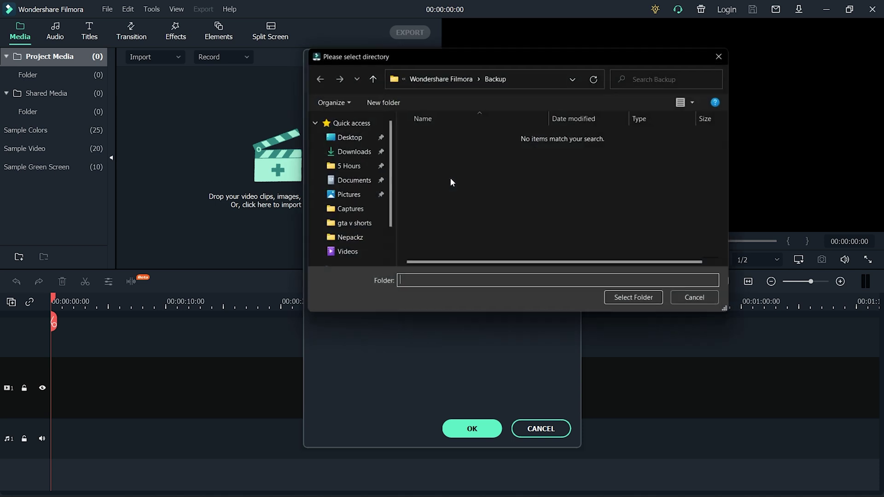
click(698, 303)
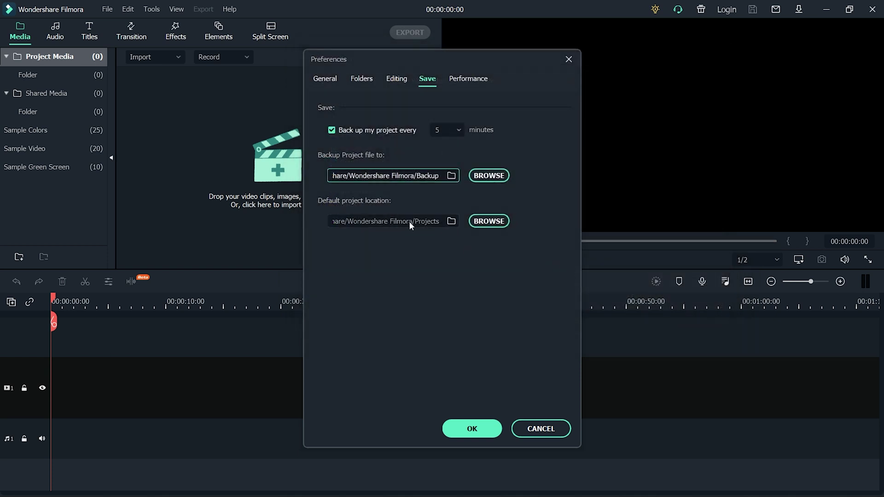
click(451, 222)
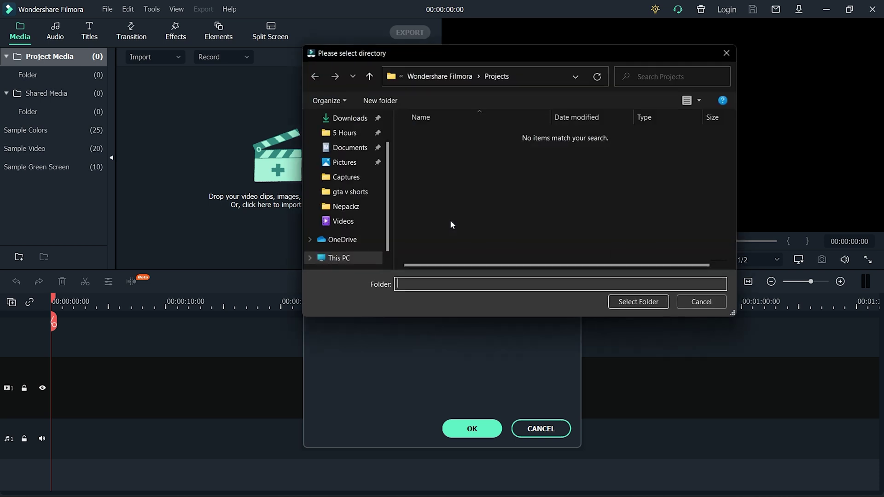
click(701, 302)
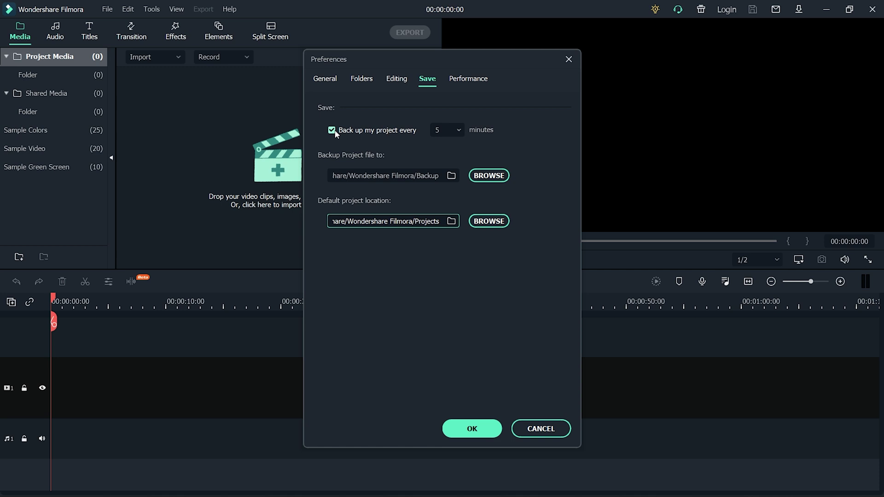
click(458, 130)
click(459, 132)
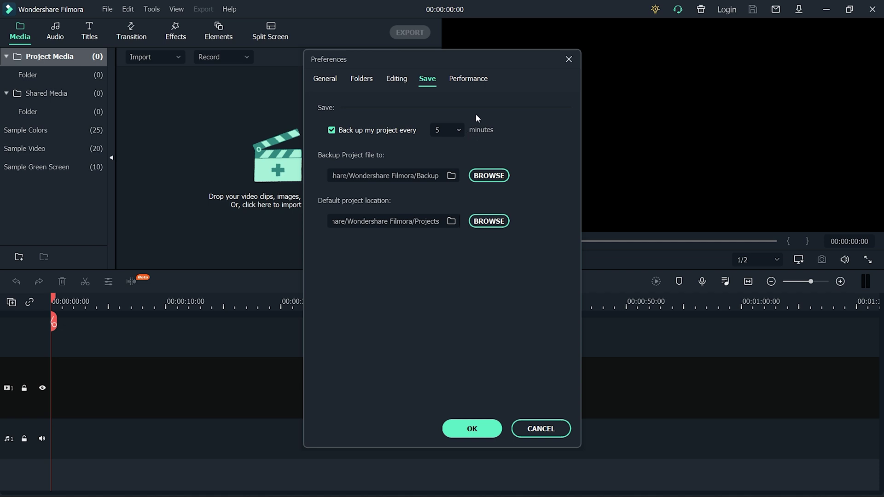
Enable hardware acceleration for rendering, playback and decoding, keeping the NVIDIA GeForce RTX 2060 selected.
click(470, 82)
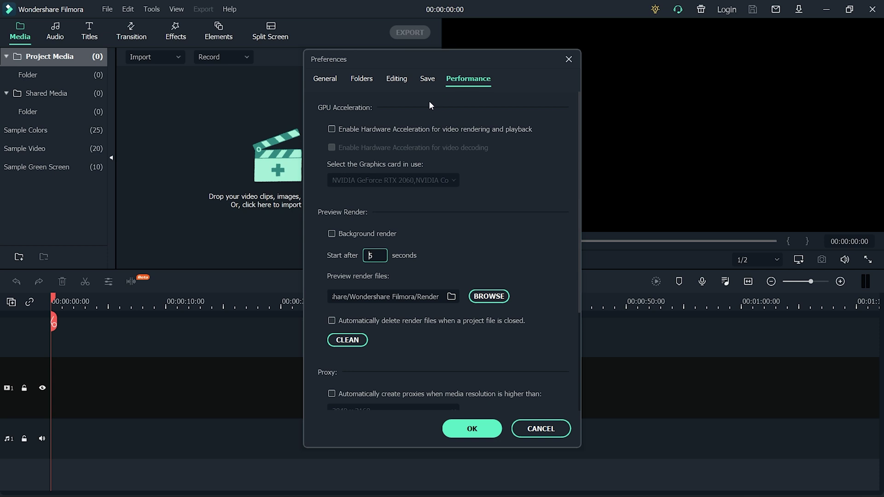
click(332, 130)
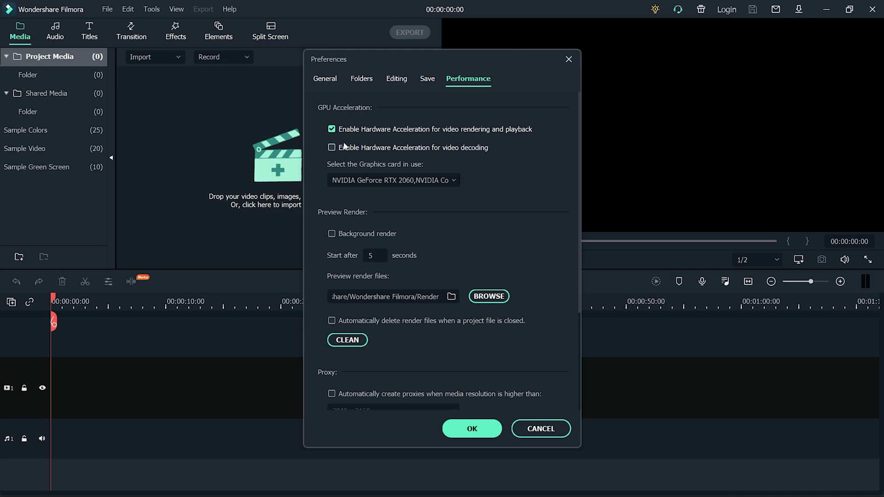
click(330, 148)
click(457, 181)
click(457, 180)
Lower the automatic proxy threshold from 3840 x 2160 to 1920 x 1080.
scroll(533, 251, down, 5)
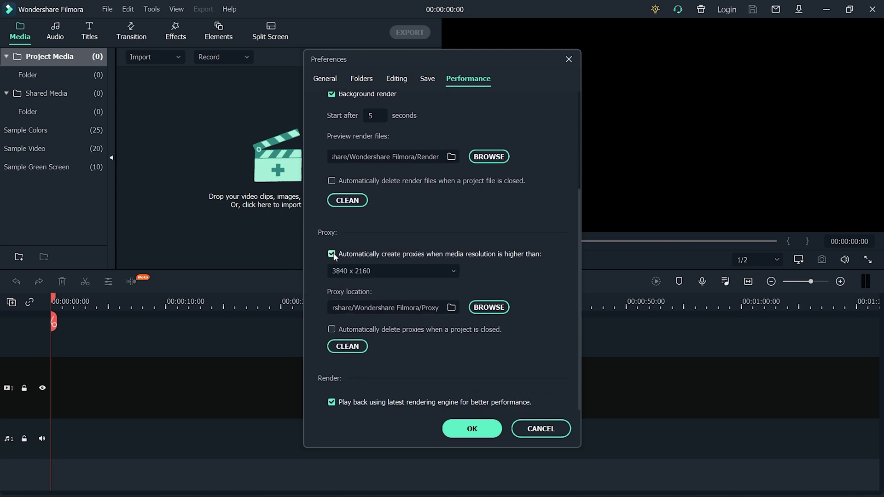
click(450, 273)
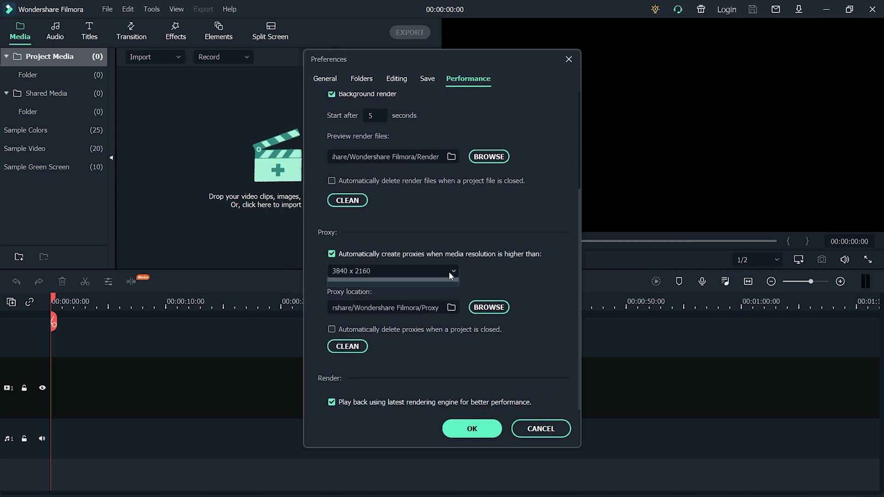
click(402, 308)
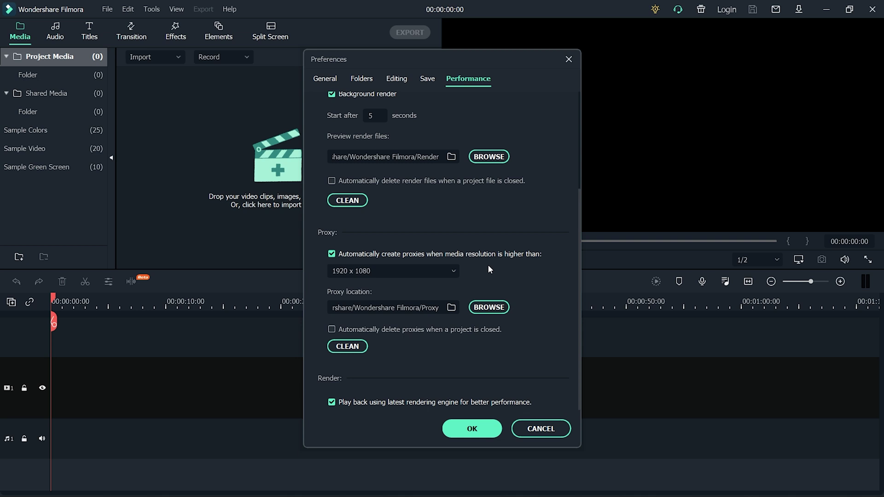
Save the preferences, leave preview quality at 1/2, and close Filmora.
click(472, 429)
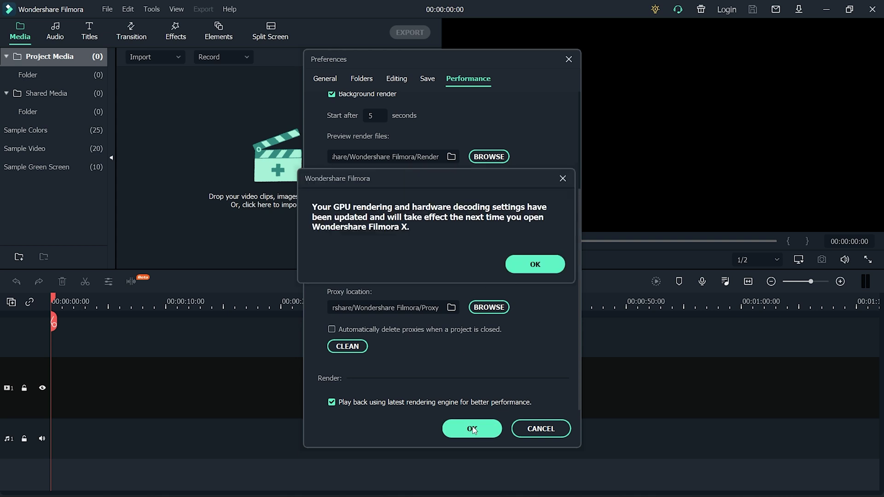
click(538, 265)
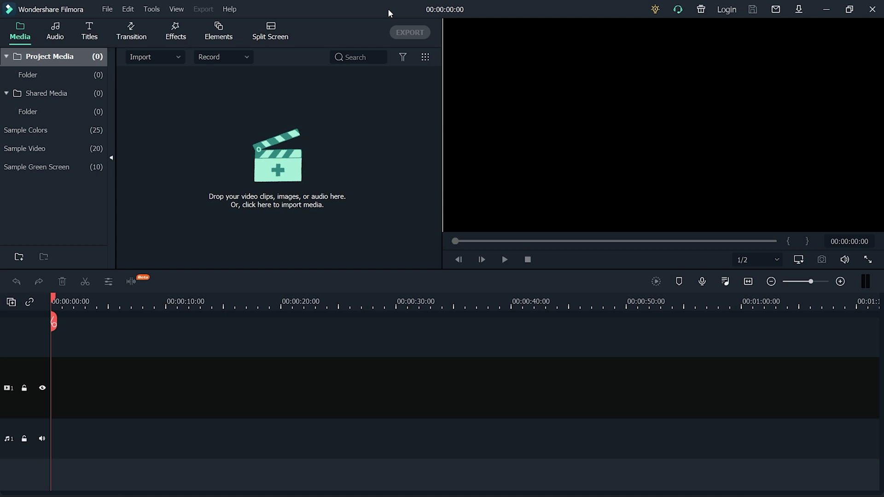
click(798, 261)
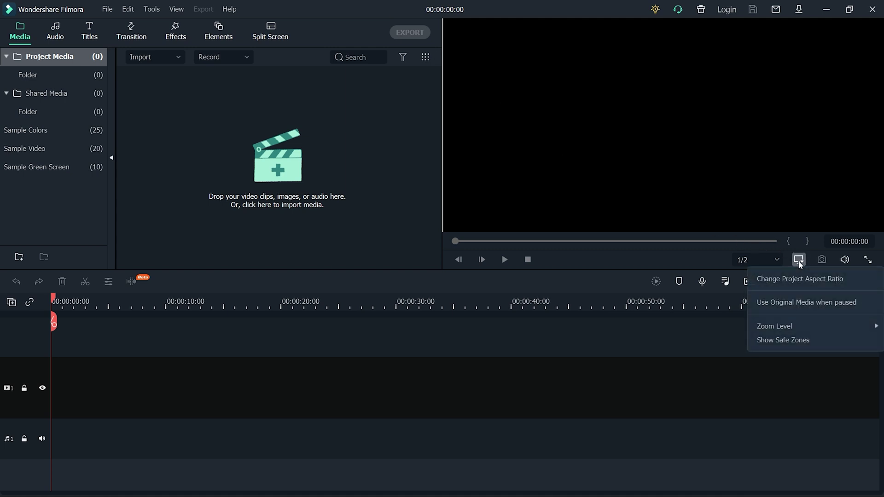
click(781, 258)
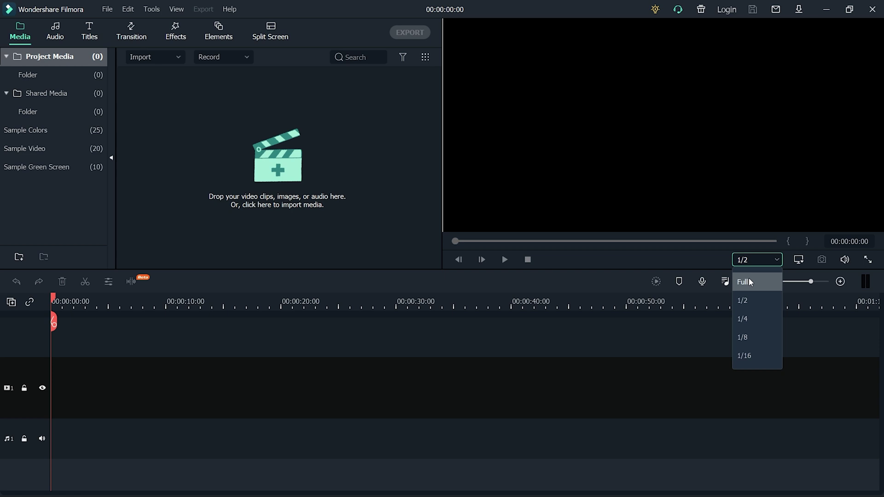
click(604, 379)
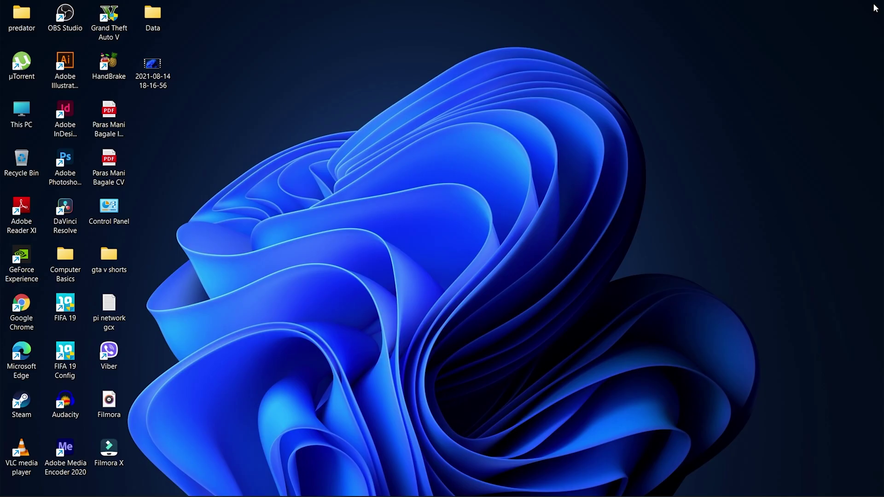
click(873, 9)
Search 'sett' from the Start menu and launch the Settings app.
mouse_move(352, 493)
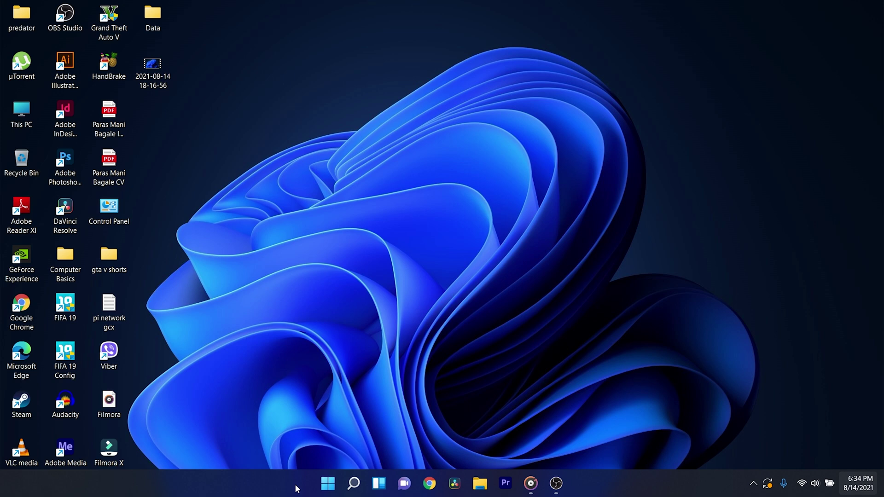
click(328, 484)
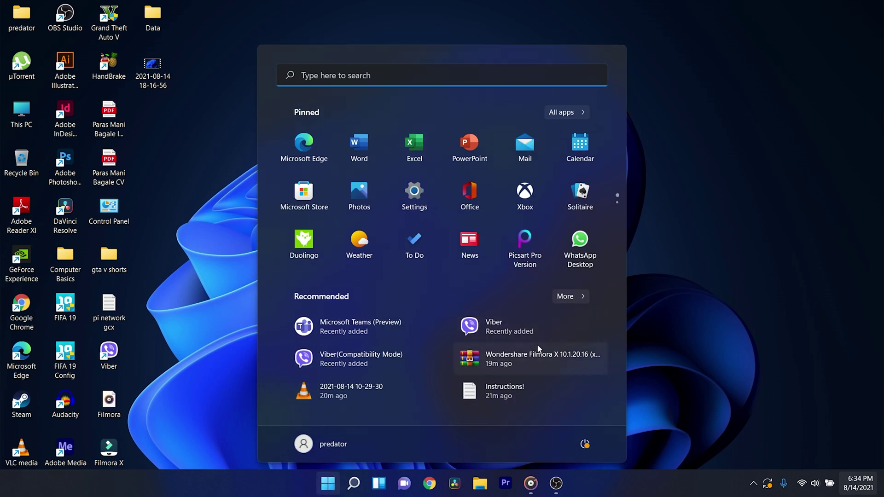
click(504, 78)
text(sett)
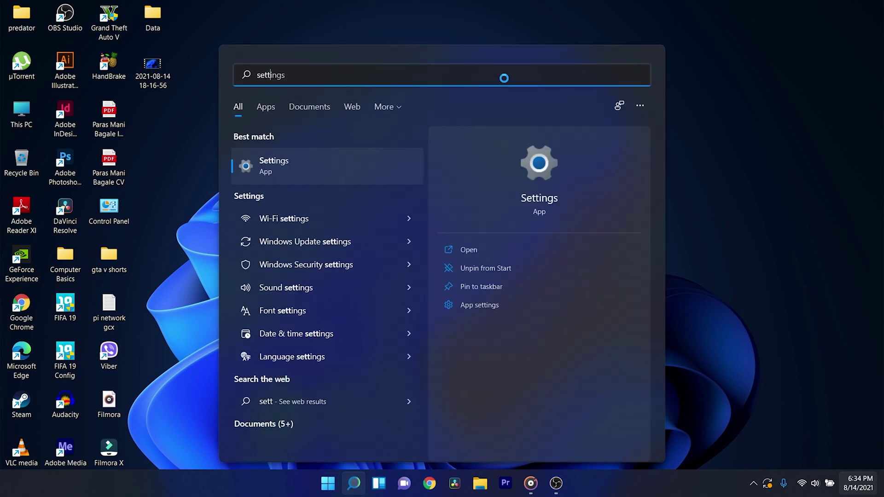
key(Return)
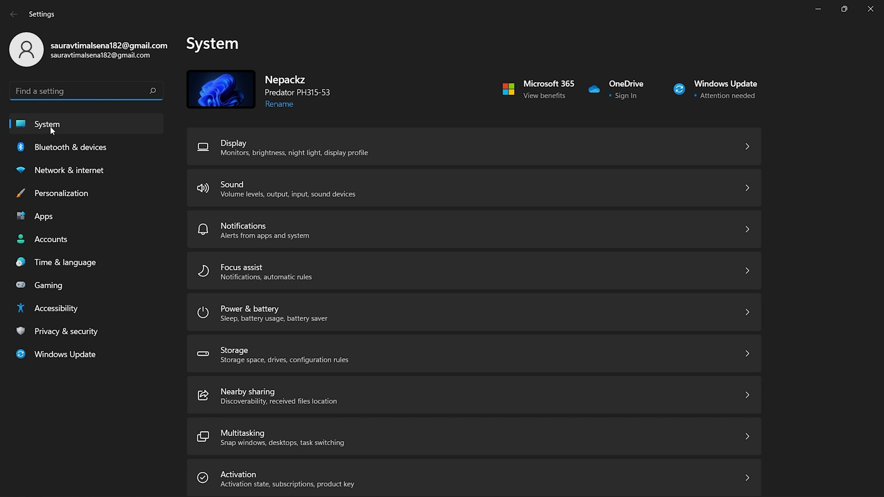
Go to Display > Graphics, confirm hardware-accelerated GPU scheduling is On, then return to Graphics.
click(238, 153)
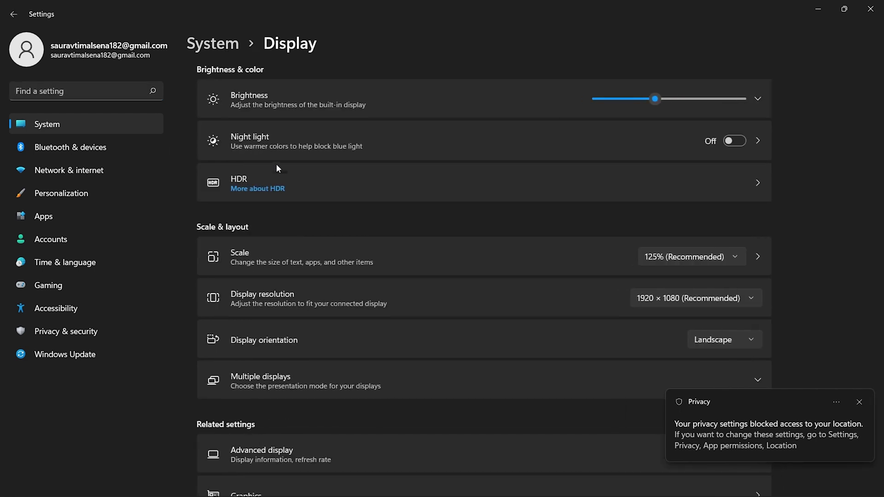
scroll(263, 386, down, 2)
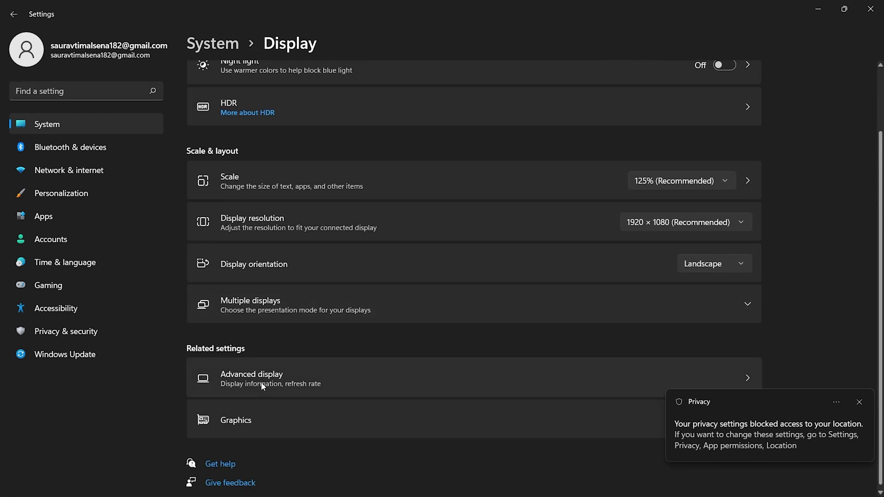
click(254, 418)
click(859, 402)
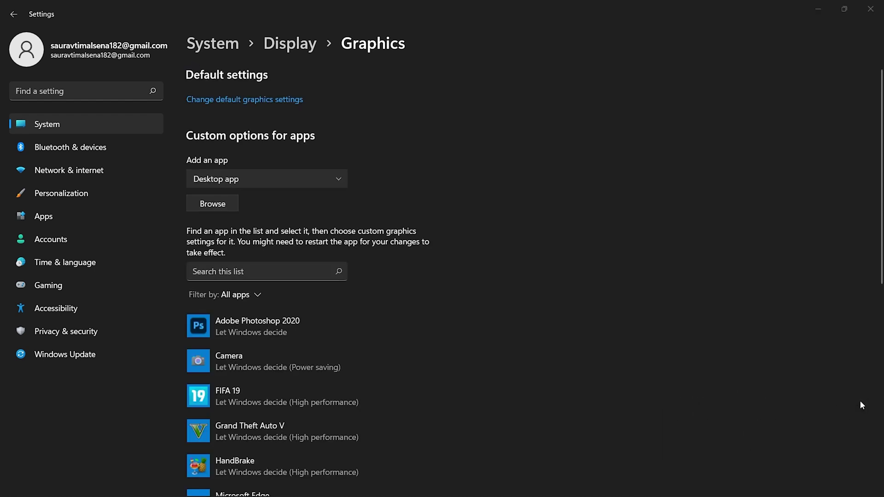
click(217, 103)
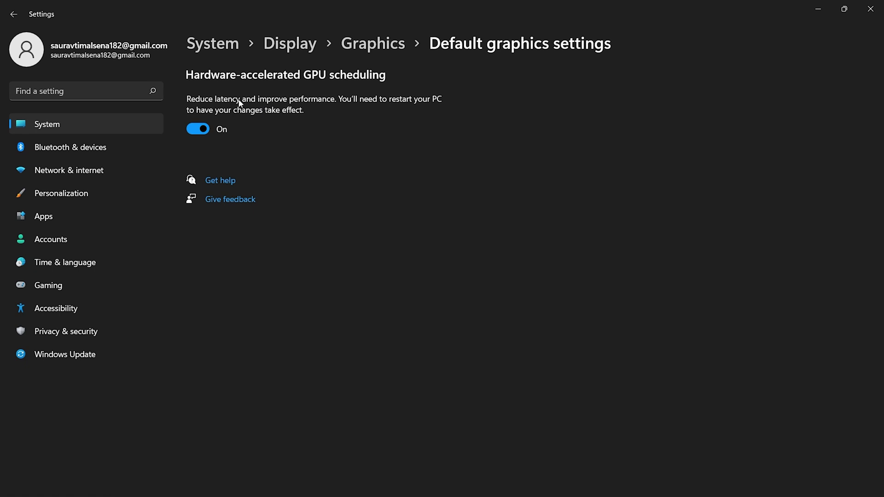
click(388, 51)
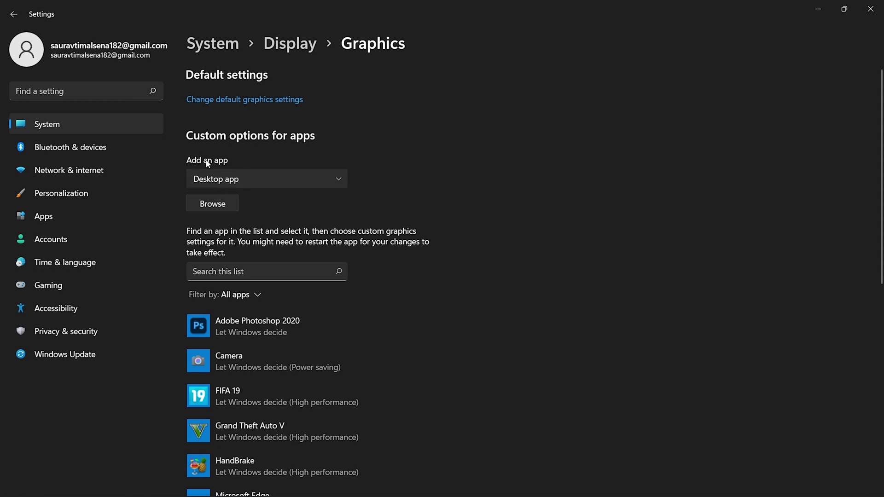
Add Filmora X from the Desktop folder to the graphics app list.
click(214, 206)
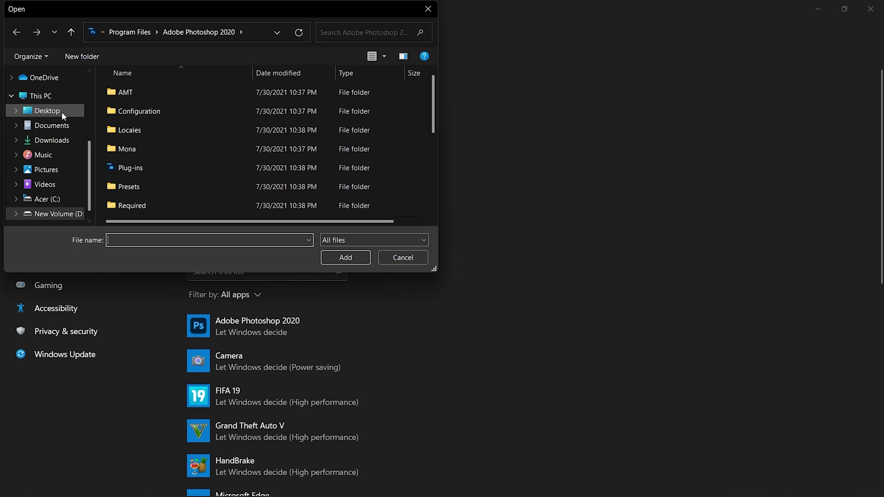
click(61, 112)
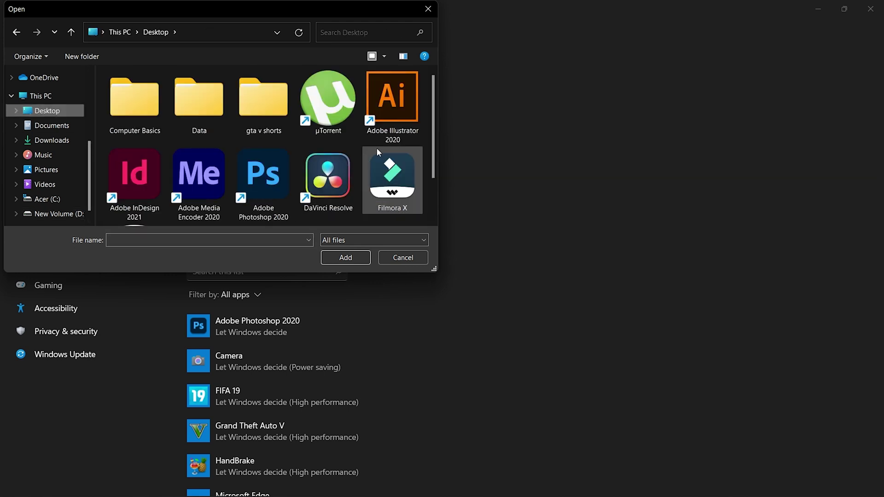
double_click(383, 177)
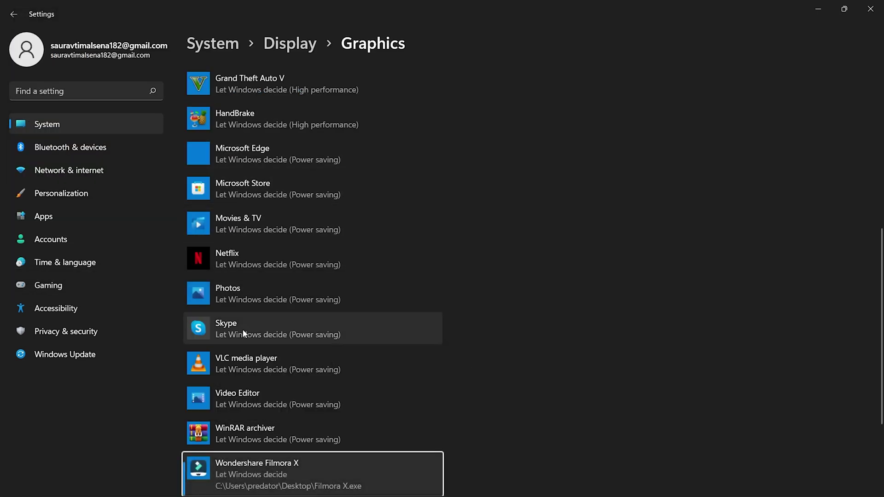
Set Filmora X's graphics preference to High performance (NVIDIA GPU), save, and close Settings.
scroll(865, 307, down, 3)
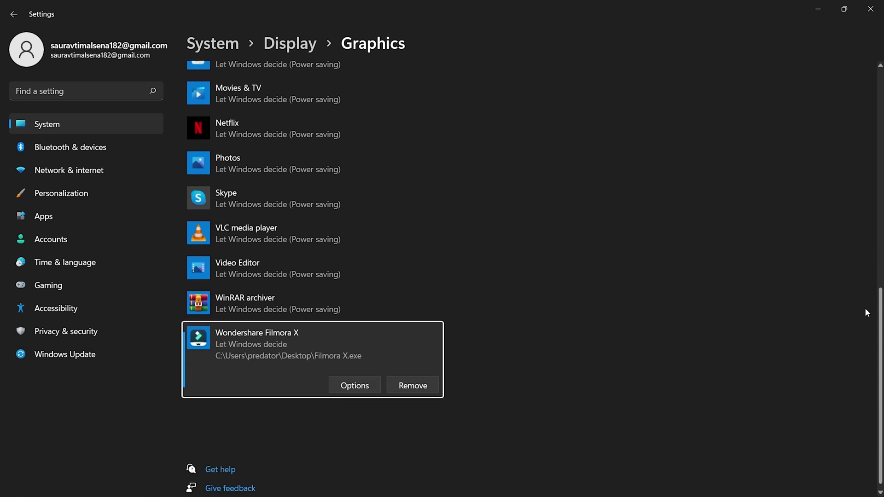
click(356, 384)
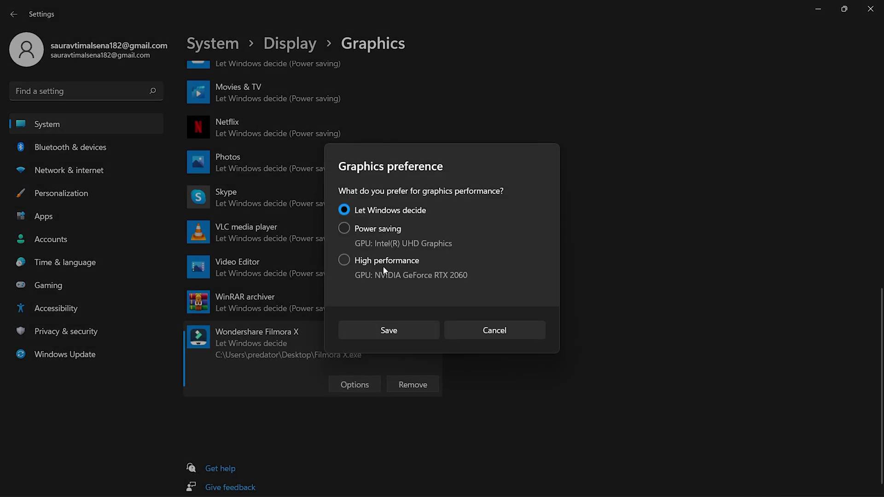
click(383, 263)
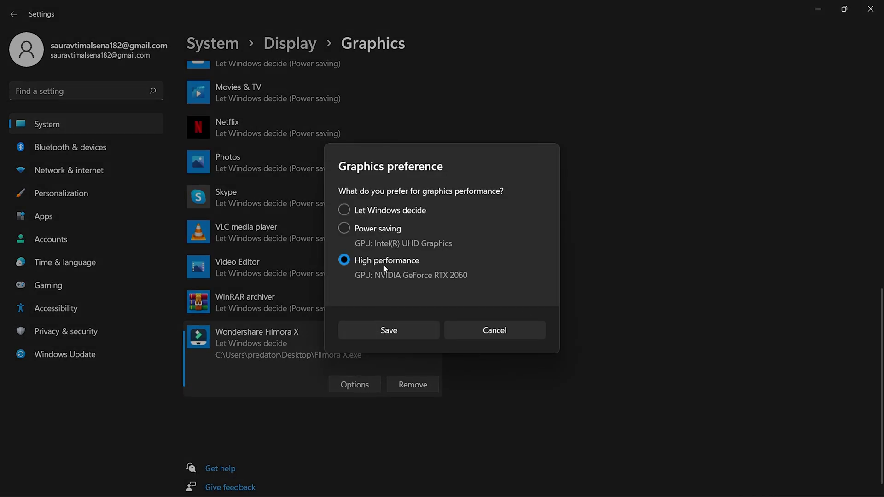
click(389, 330)
click(867, 18)
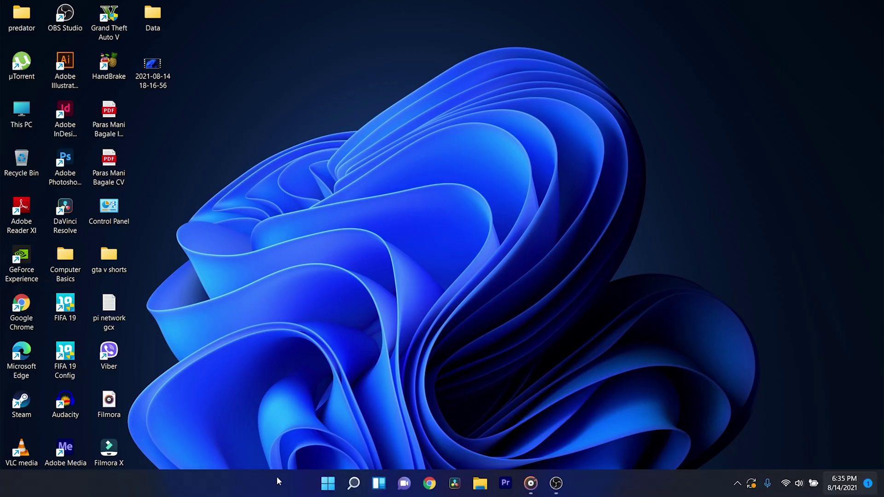
Restart the computer from the Start menu's power options.
click(328, 483)
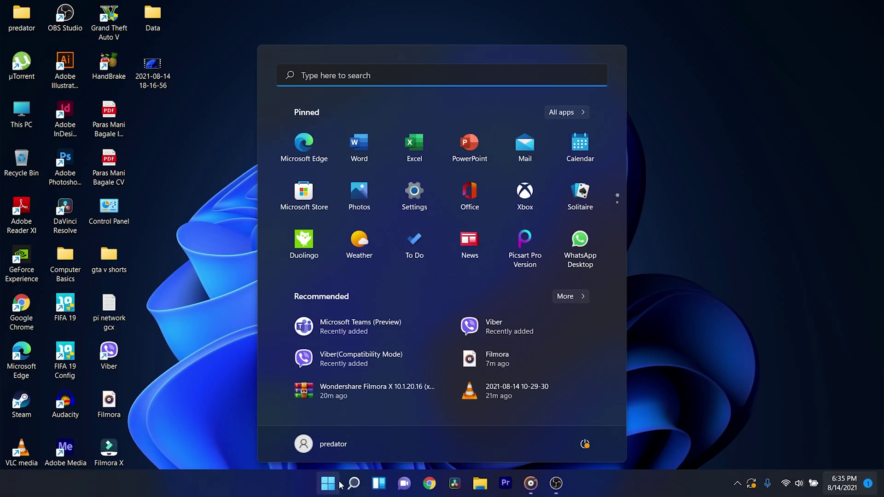
click(585, 444)
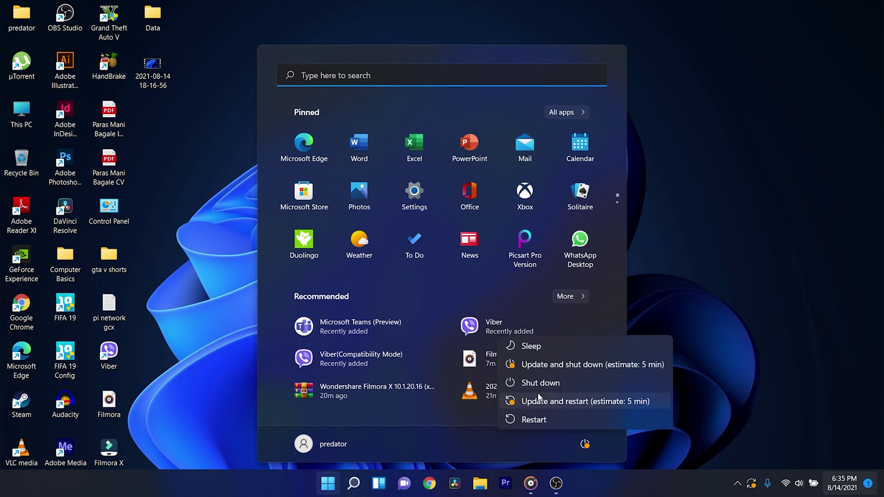
click(557, 423)
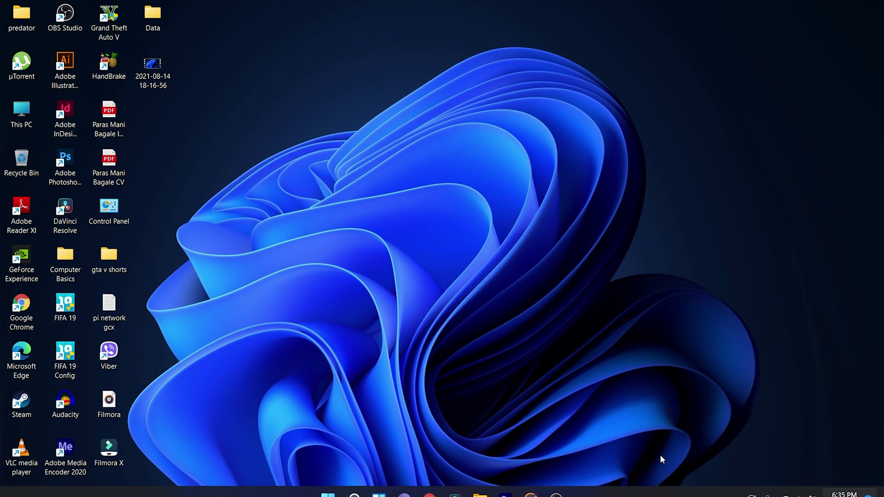